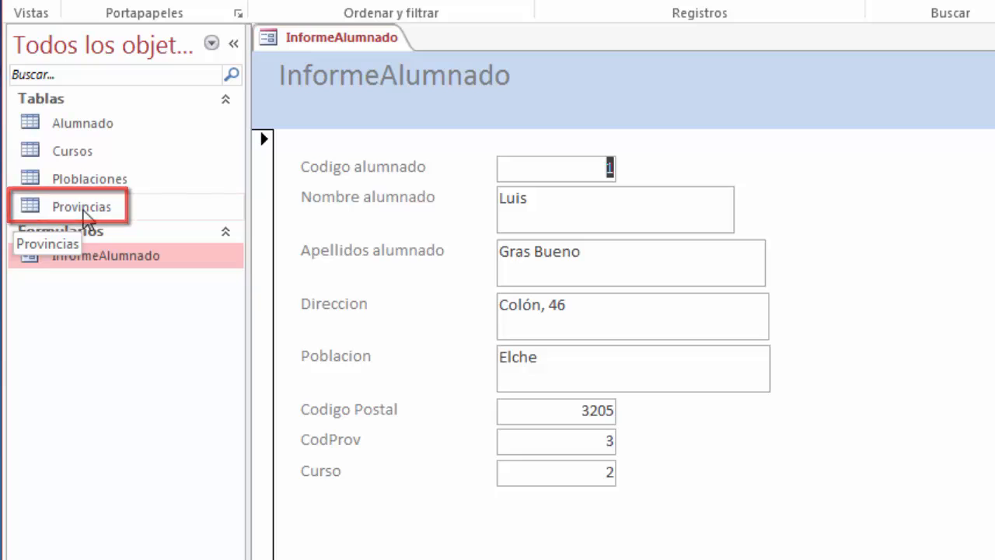
Step: Examine the records in the Provincias and Alumnado tables, and return to the InformeAlumnado form
{"action": "double_click", "coordinate": [86, 217]}
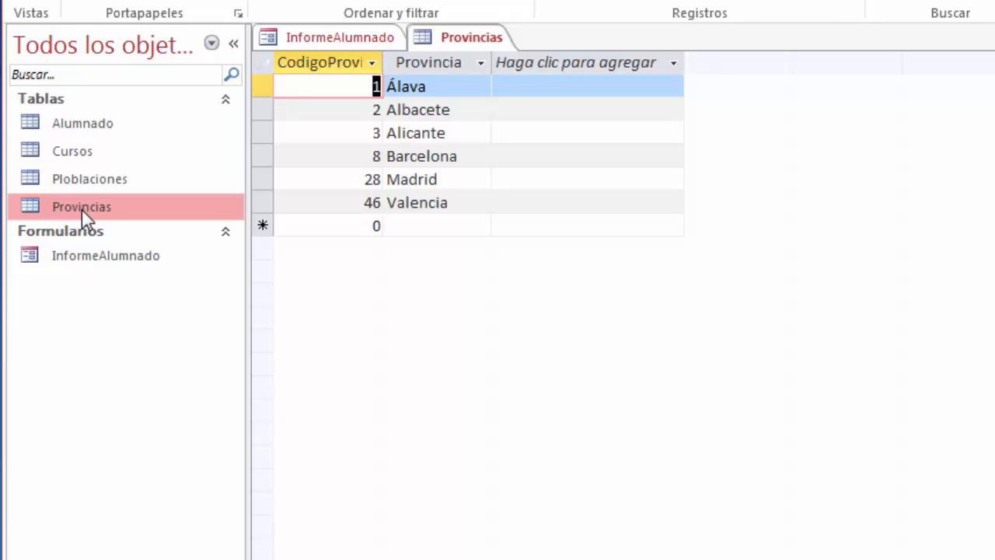
{"action": "left_click", "coordinate": [317, 38]}
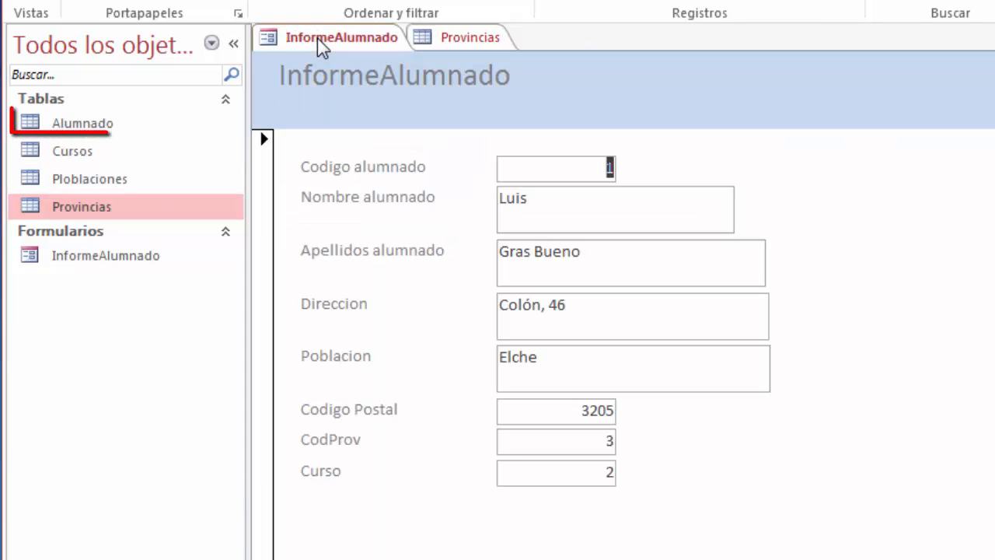
{"action": "left_click", "coordinate": [90, 128]}
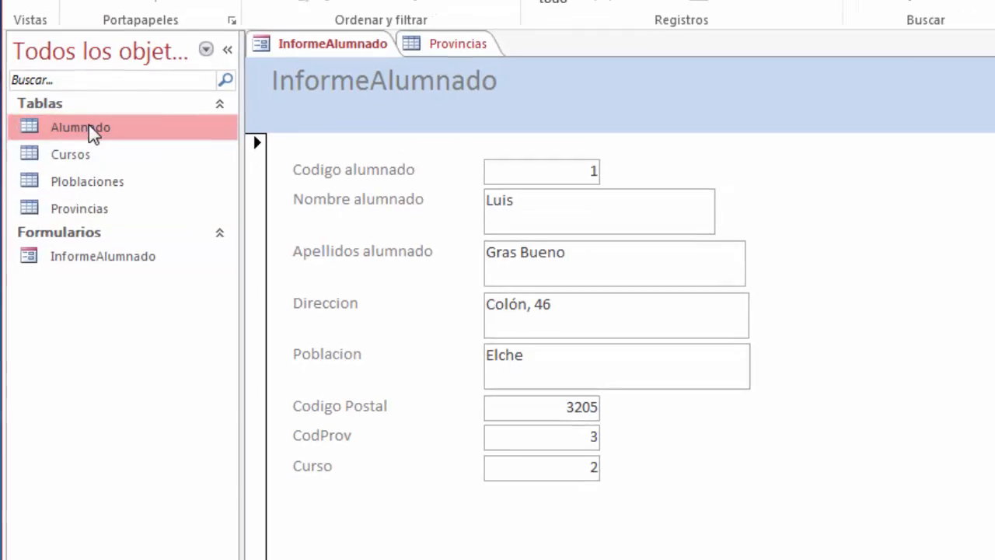
{"action": "double_click", "coordinate": [90, 129]}
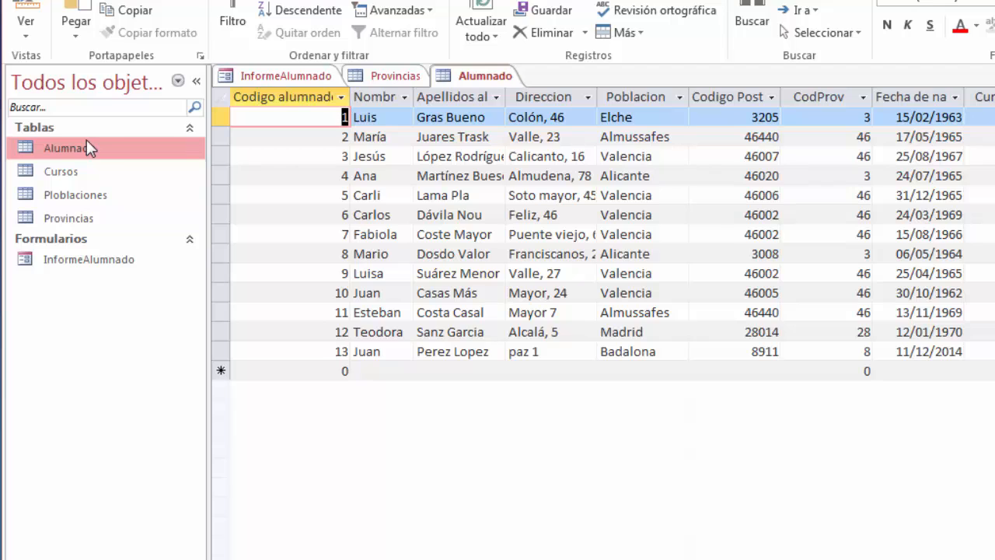
{"action": "left_click", "coordinate": [261, 81]}
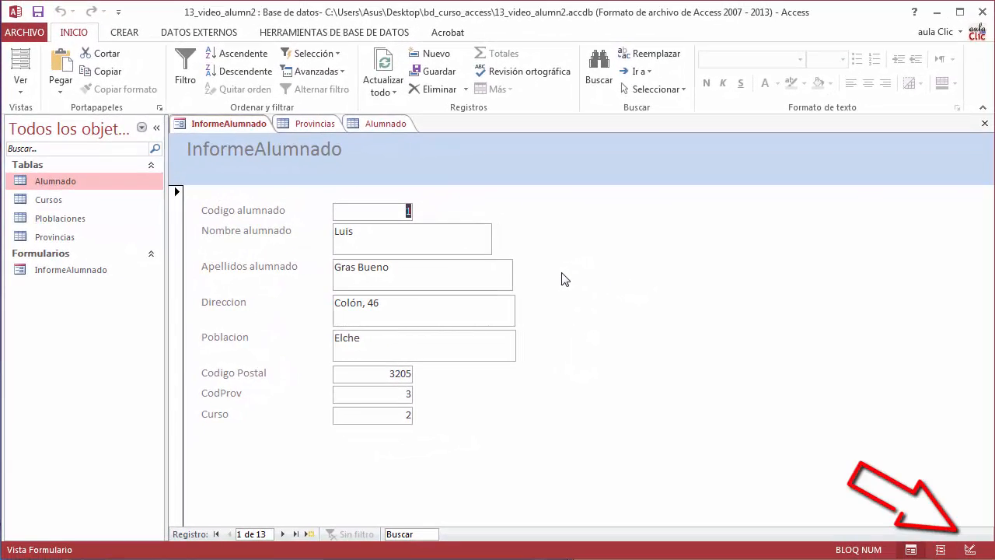
Step: Open the InformeAlumnado form in design view and delete the CodProv text box together with its label
{"action": "left_click", "coordinate": [969, 550]}
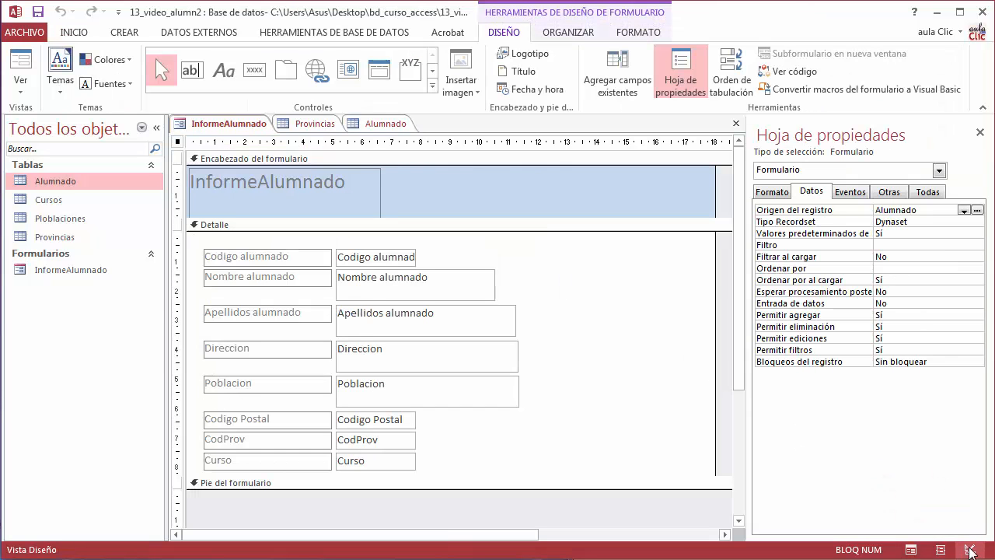
{"action": "left_click", "coordinate": [414, 443]}
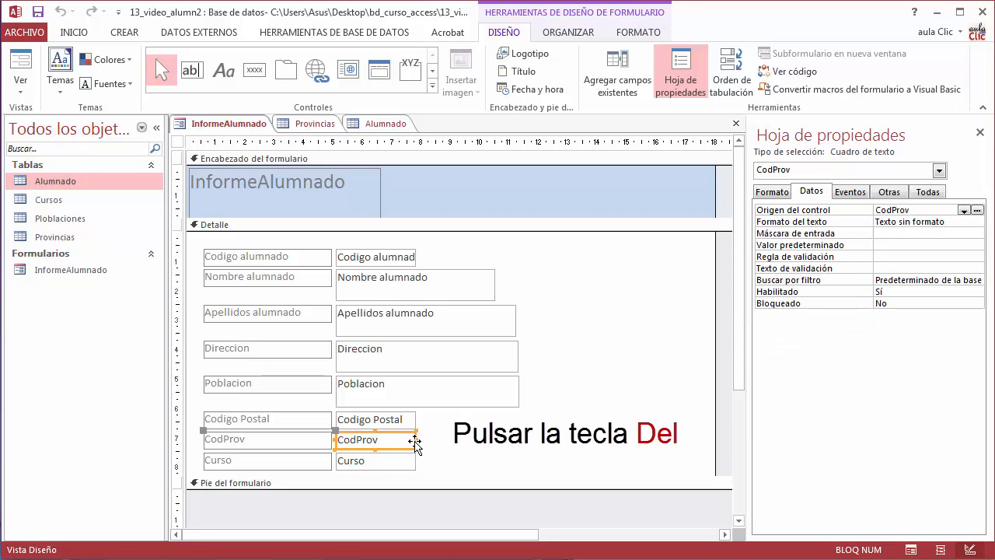
{"action": "key", "text": "Delete"}
{"action": "key", "text": "Delete"}
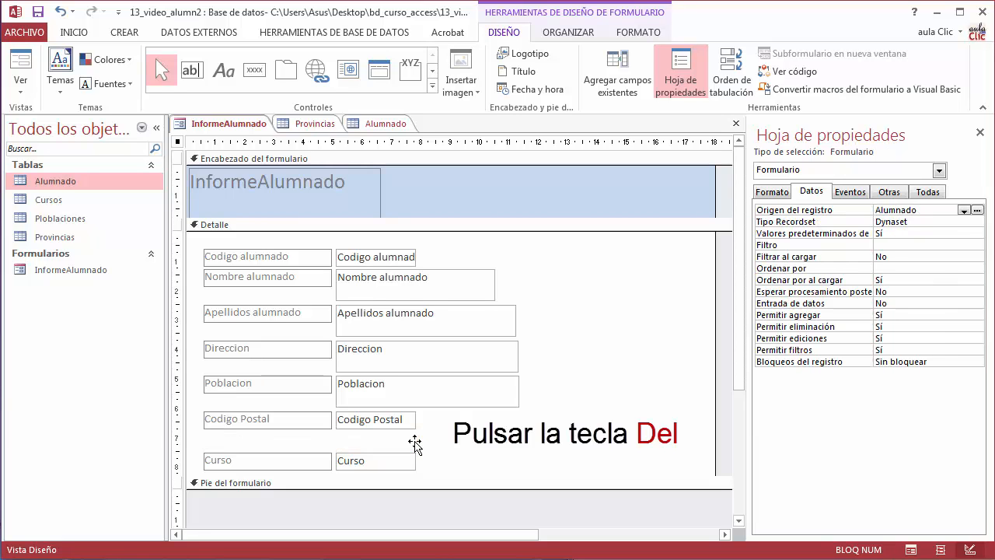
Step: Draw a combo box about 7.5 cm wide in the gap between the Codigo Postal and Curso fields
{"action": "left_click", "coordinate": [433, 88]}
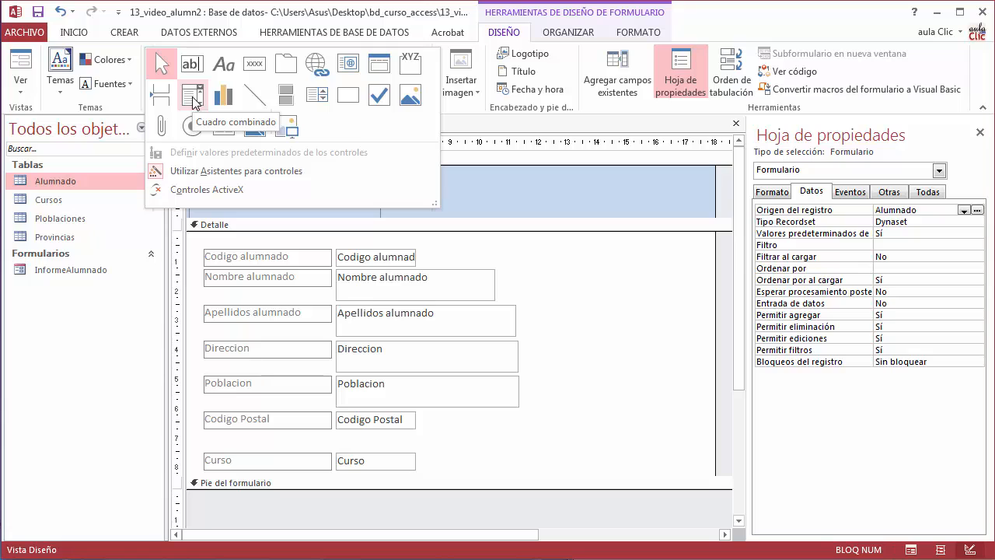
{"action": "left_click", "coordinate": [193, 96]}
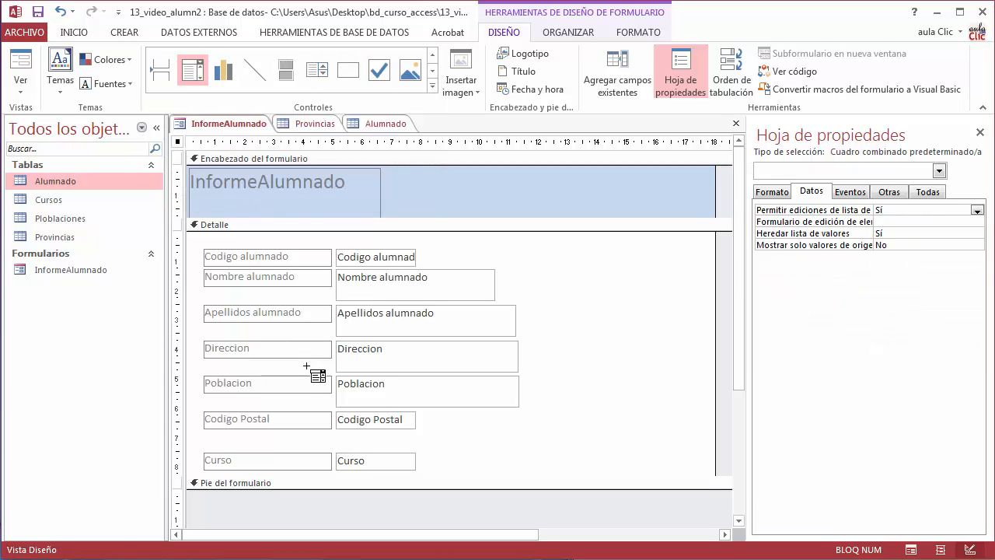
{"action": "left_click_drag", "start_coordinate": [309, 436], "coordinate": [530, 449]}
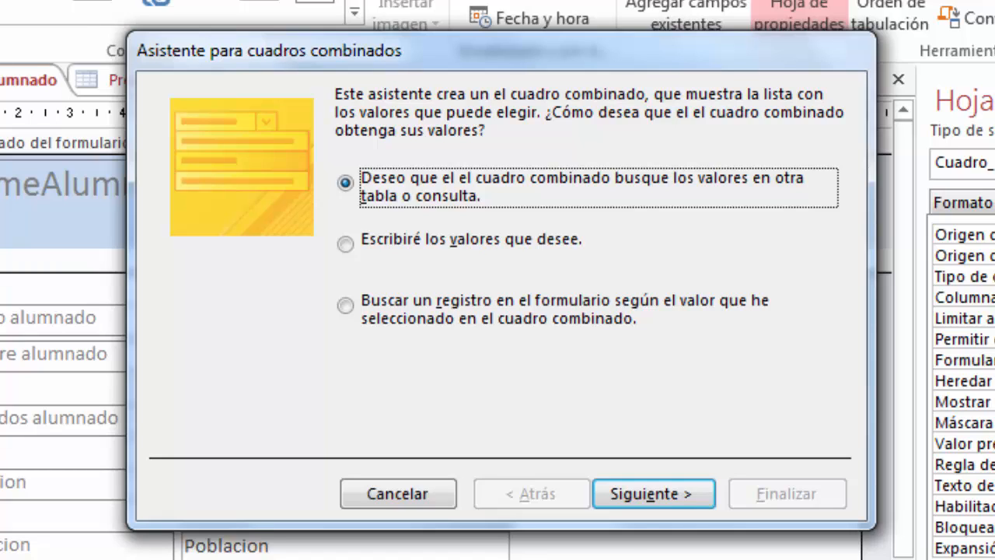
Step: Have the combo box look up its values in another table, choosing Provincias as the source
{"action": "left_click", "coordinate": [638, 497]}
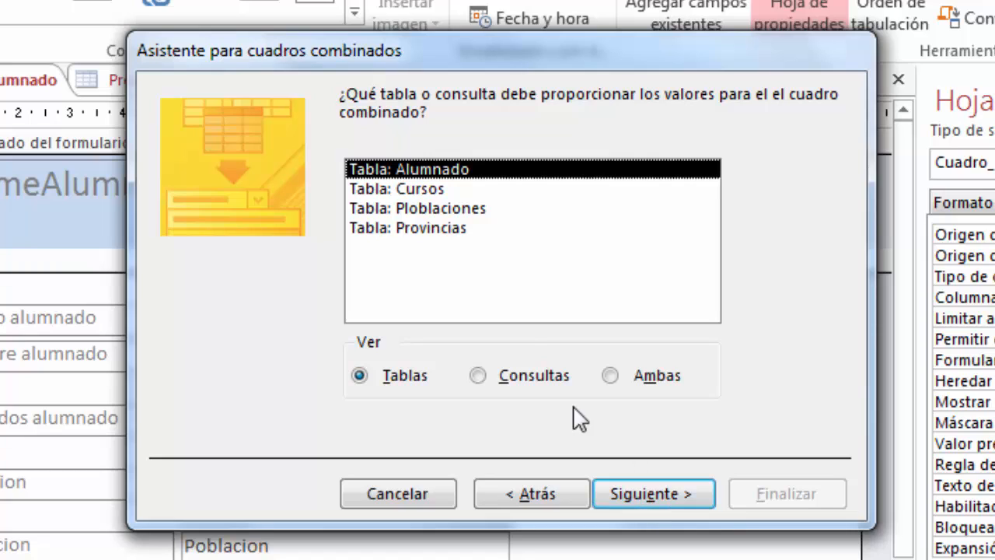
{"action": "left_click", "coordinate": [425, 233]}
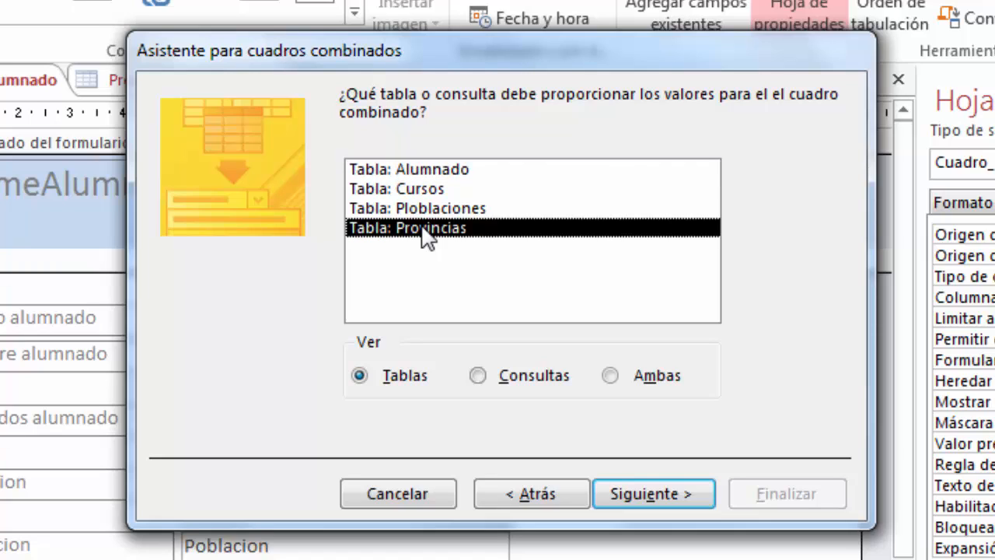
{"action": "left_click", "coordinate": [674, 497]}
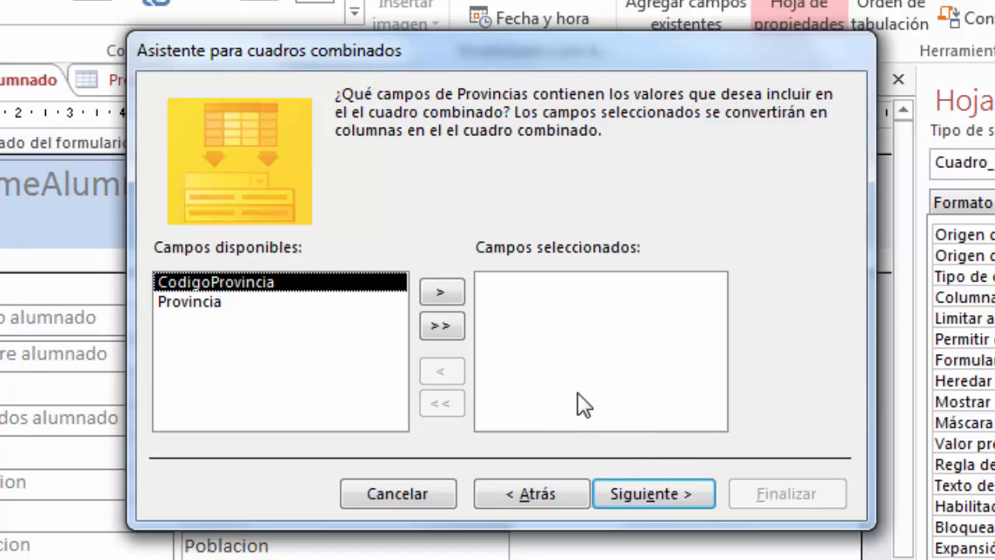
Step: Add the Provincia field to the combo box and recheck the selected fields before continuing to the sort order
{"action": "left_click", "coordinate": [232, 308]}
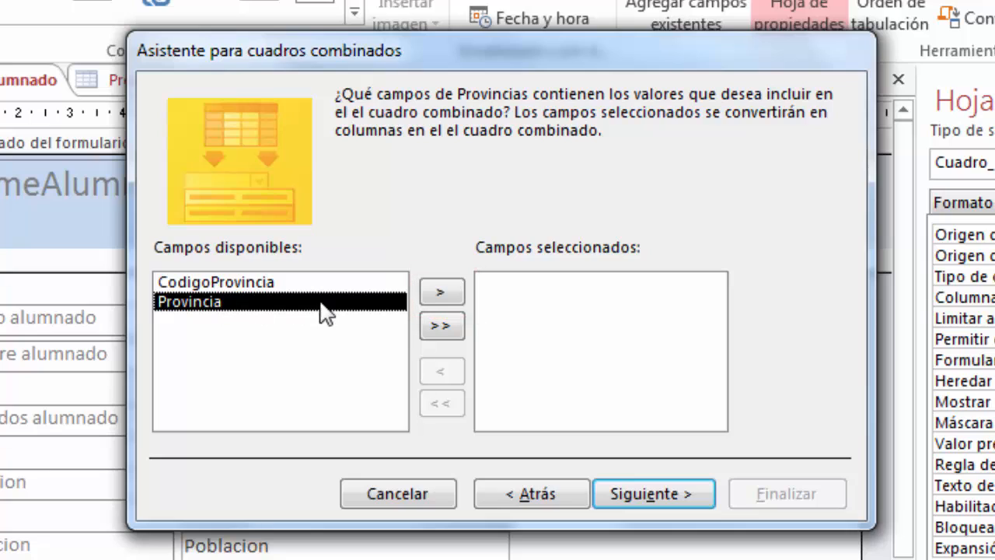
{"action": "left_click", "coordinate": [441, 292]}
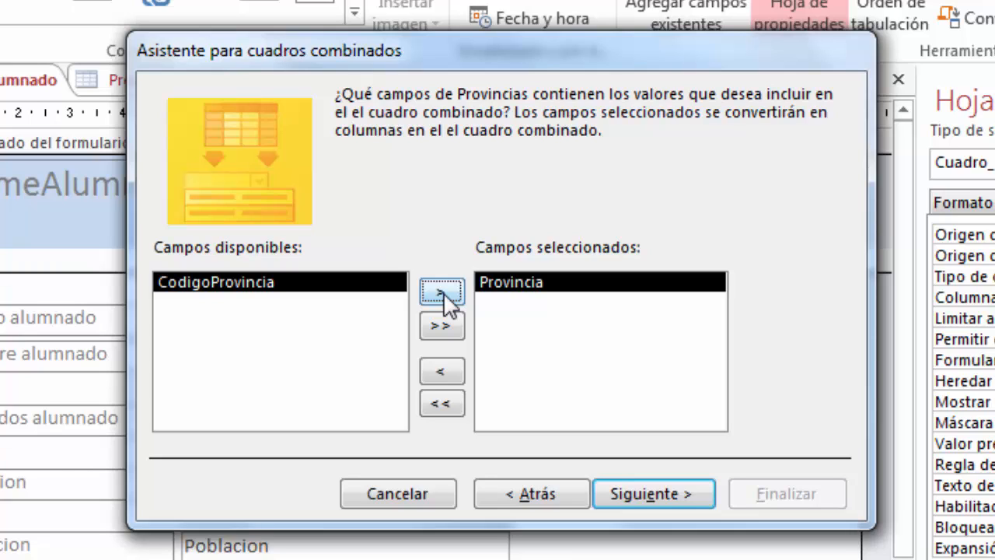
{"action": "left_click", "coordinate": [646, 500]}
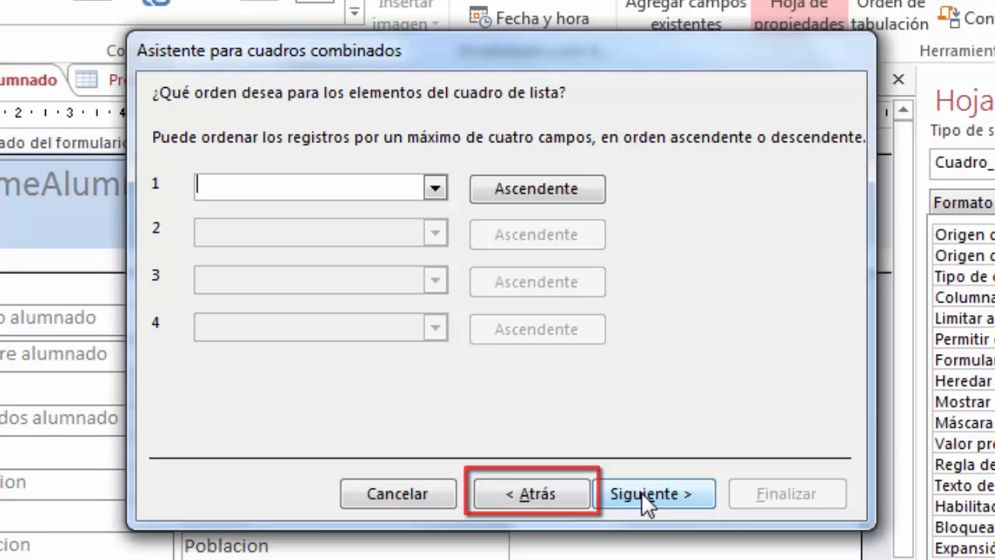
{"action": "left_click", "coordinate": [542, 498]}
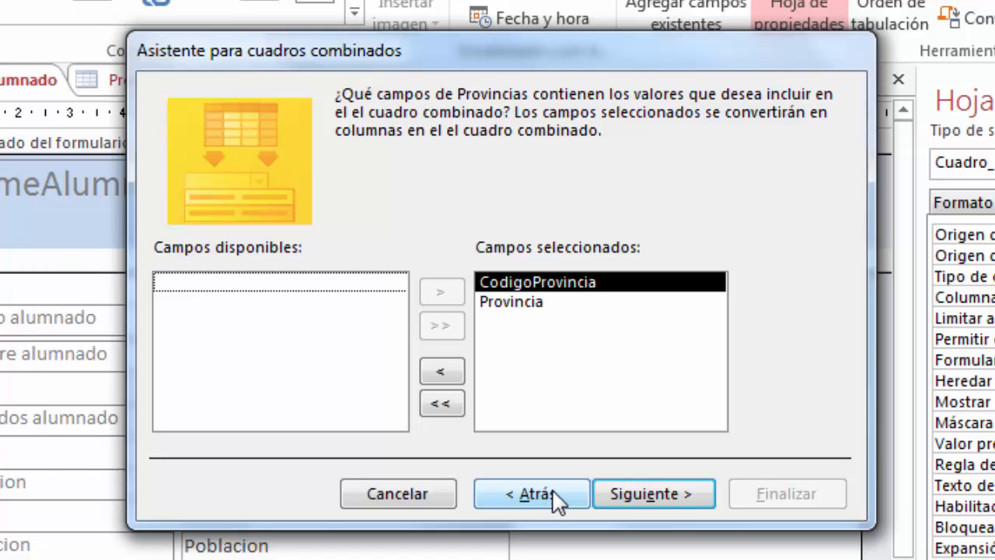
{"action": "left_click", "coordinate": [642, 489]}
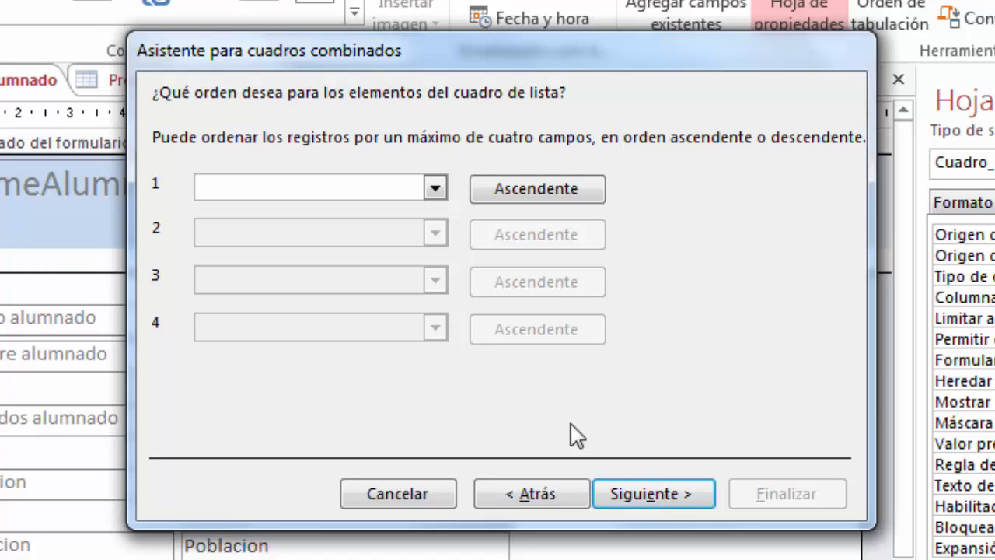
Step: Sort the combo box list by Provincia in ascending order
{"action": "left_click", "coordinate": [435, 189]}
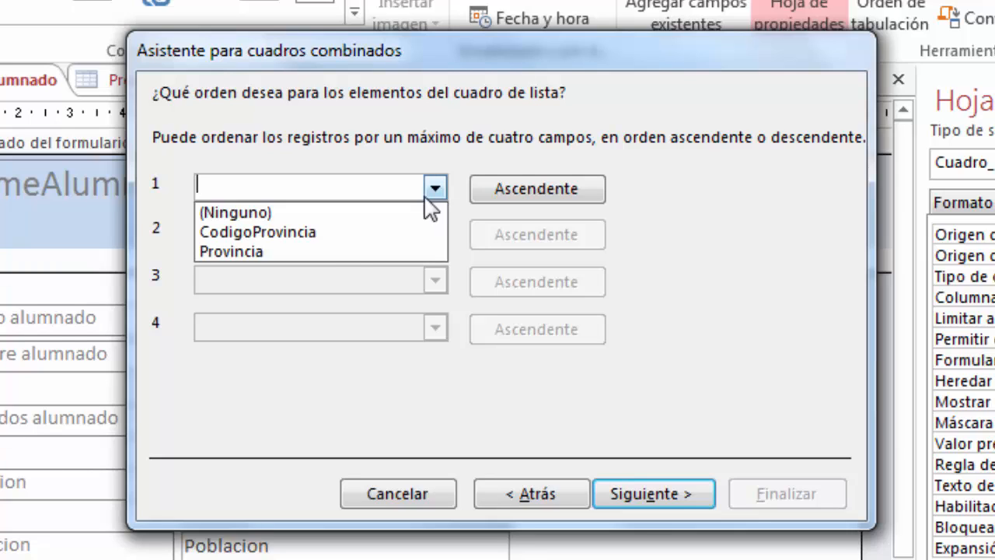
{"action": "left_click", "coordinate": [318, 253]}
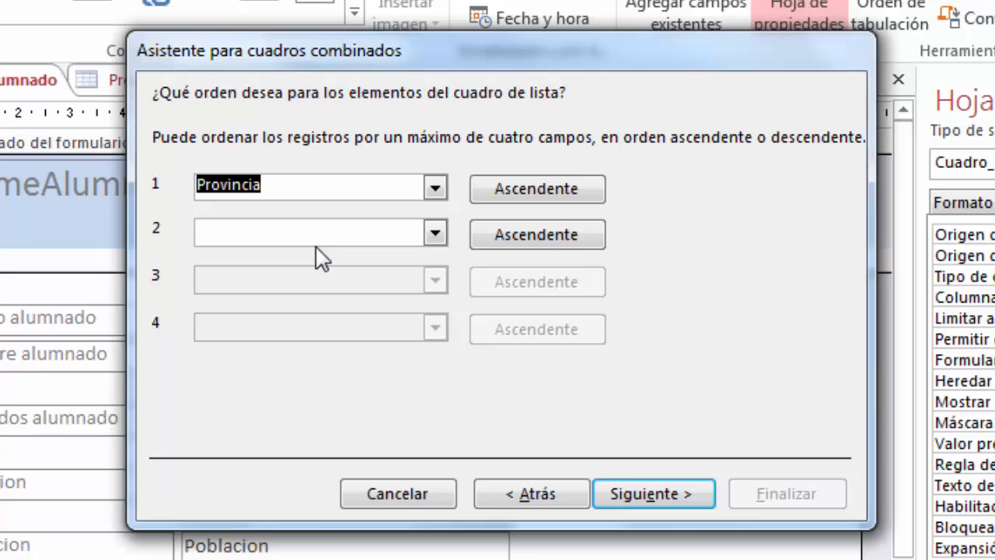
{"action": "left_click", "coordinate": [538, 179]}
{"action": "left_click", "coordinate": [538, 188]}
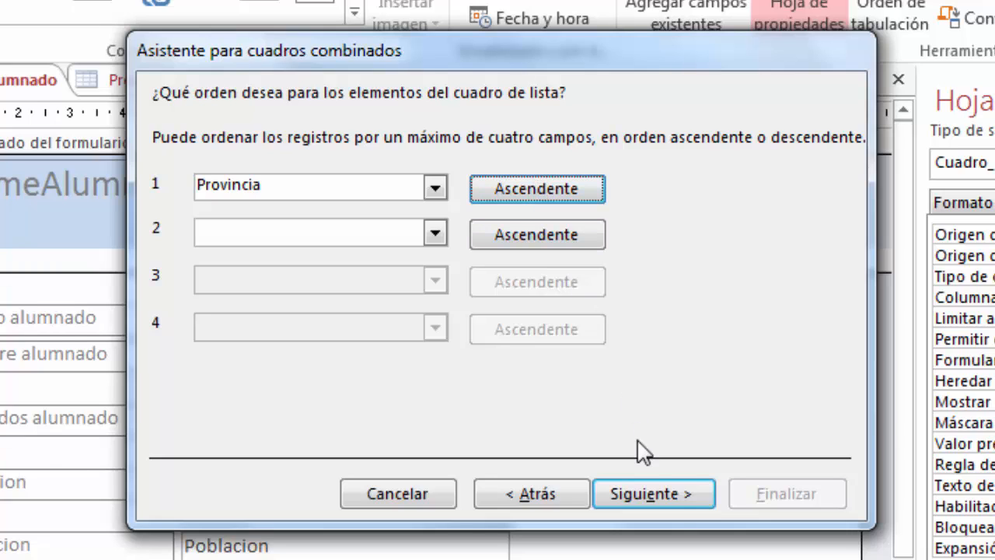
{"action": "left_click", "coordinate": [660, 495]}
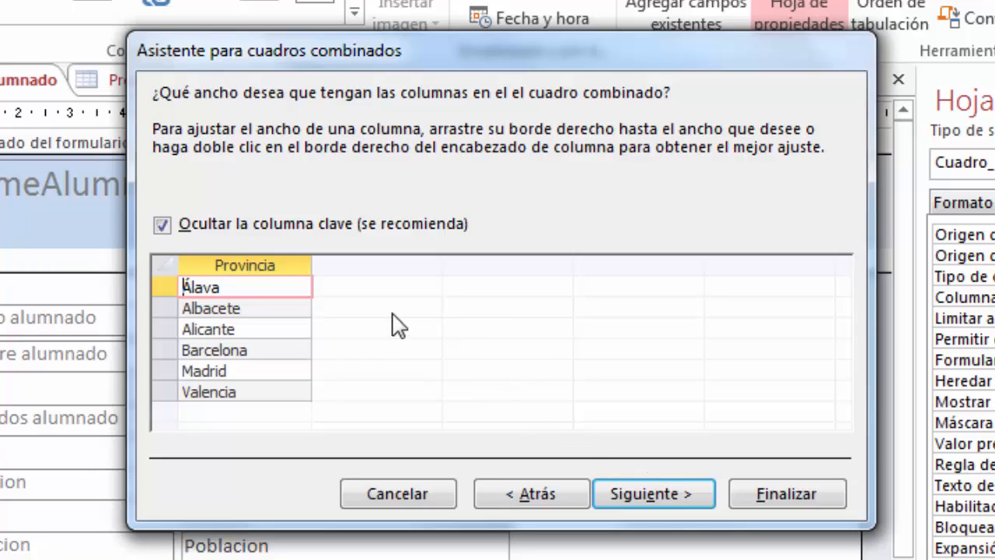
Step: Widen the Provincia column slightly and keep the key column hidden after previewing it
{"action": "left_click_drag", "start_coordinate": [313, 265], "coordinate": [335, 265]}
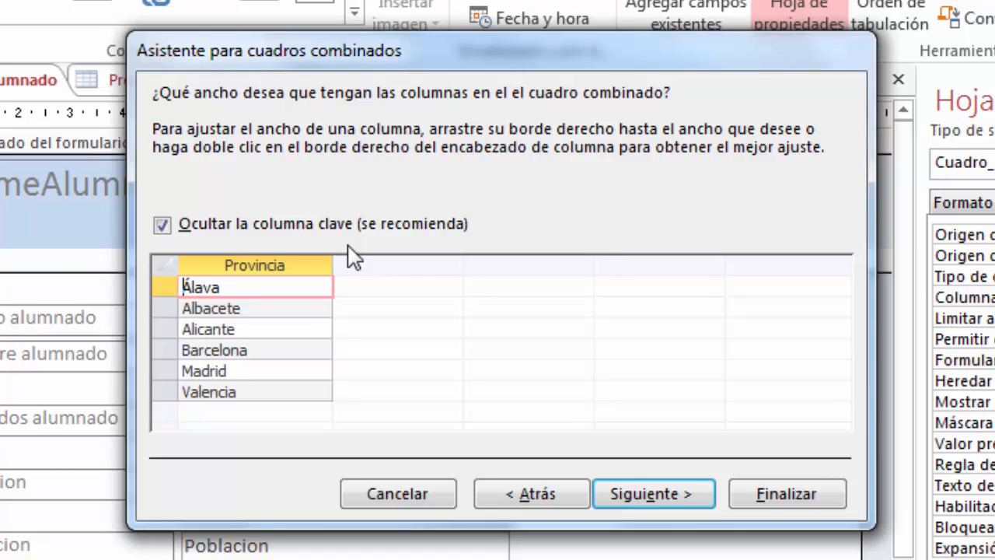
{"action": "left_click", "coordinate": [162, 225]}
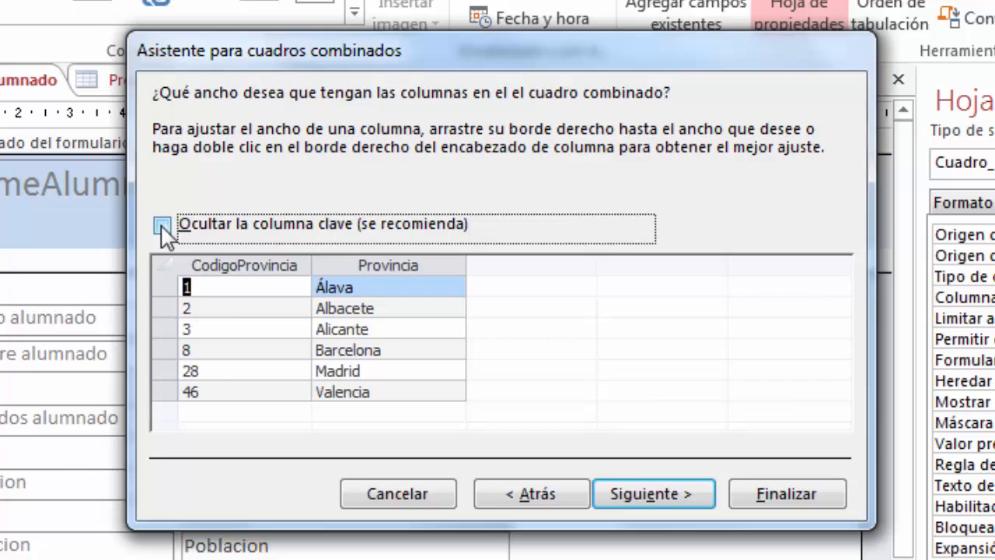
{"action": "left_click", "coordinate": [162, 226]}
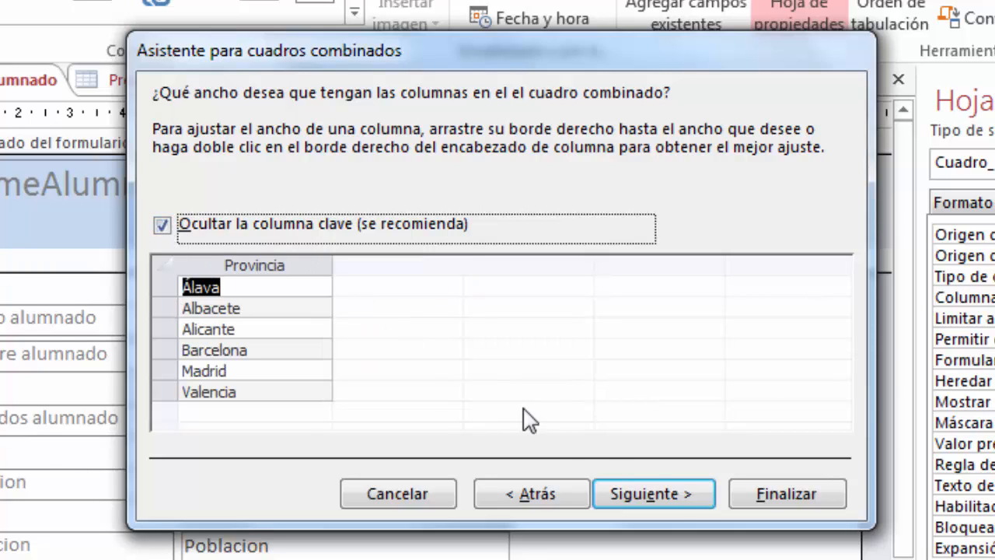
{"action": "left_click", "coordinate": [667, 504]}
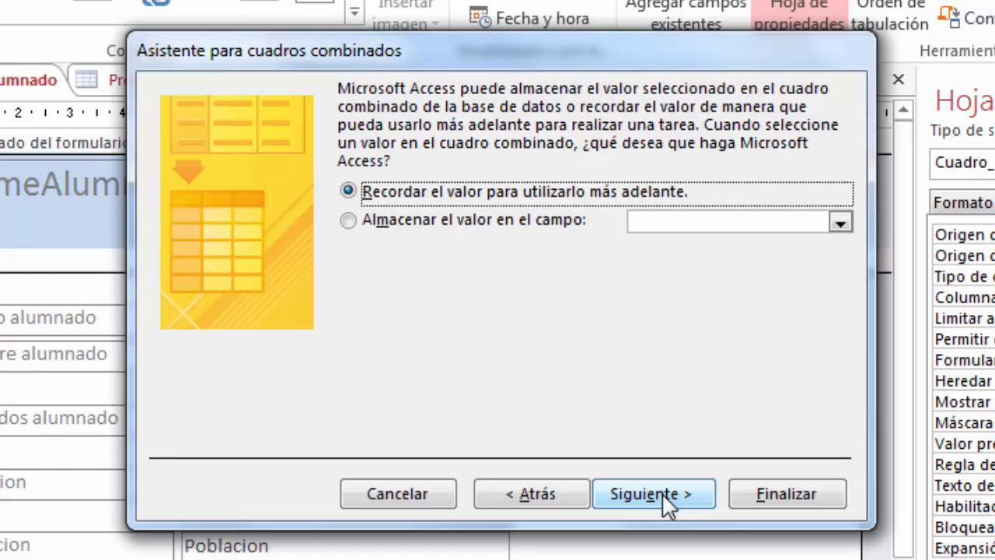
Step: Store the value chosen in the combo box in the CodProv field
{"action": "left_click", "coordinate": [351, 221]}
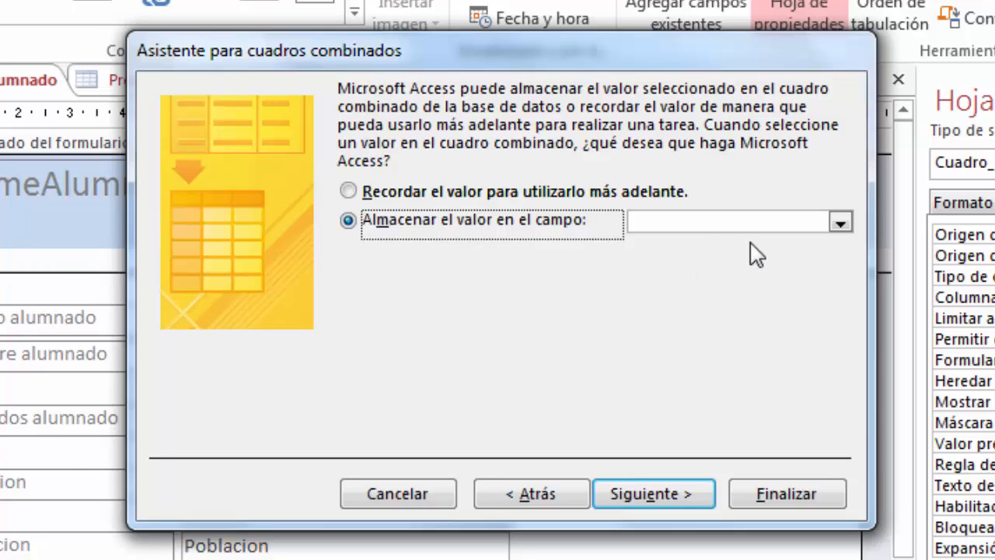
{"action": "left_click", "coordinate": [842, 224]}
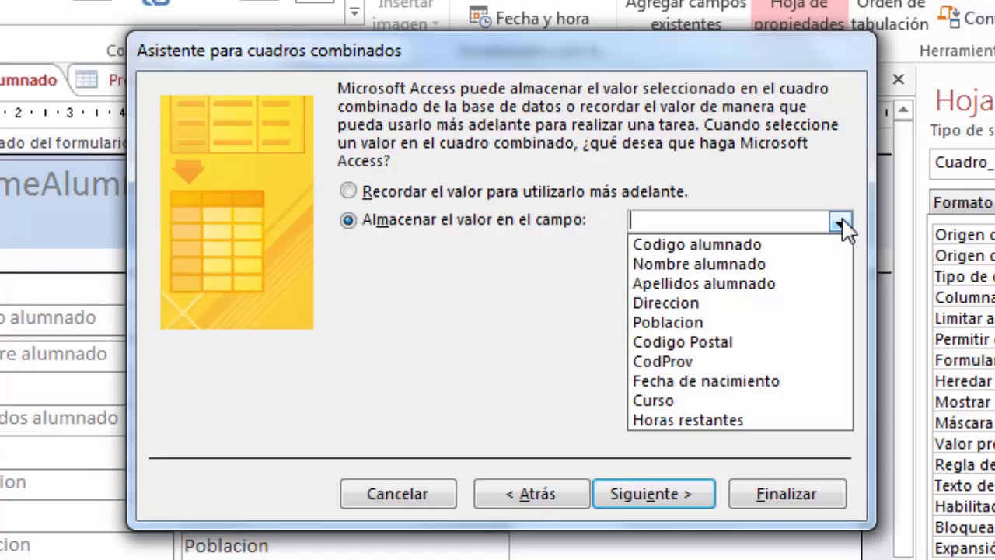
{"action": "left_click", "coordinate": [745, 362]}
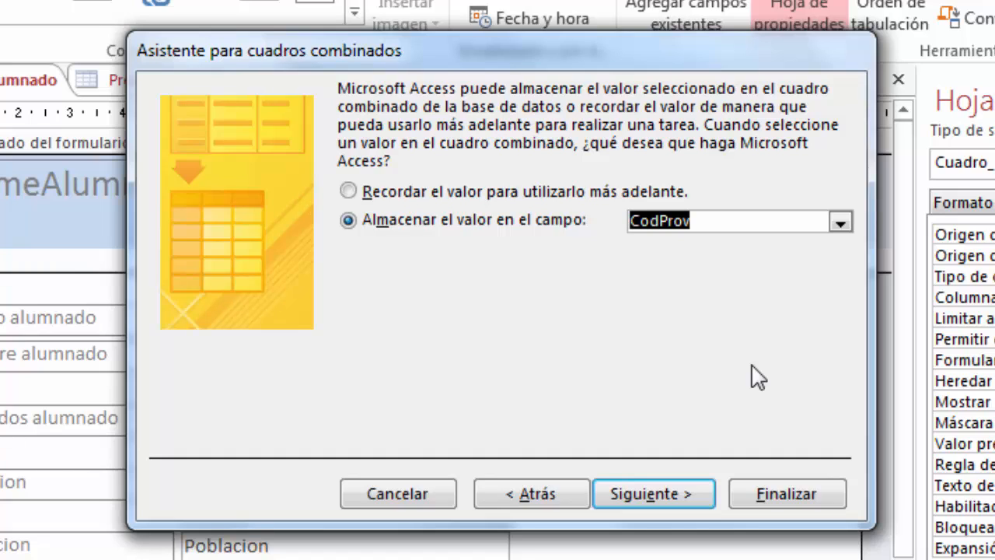
{"action": "left_click", "coordinate": [673, 498]}
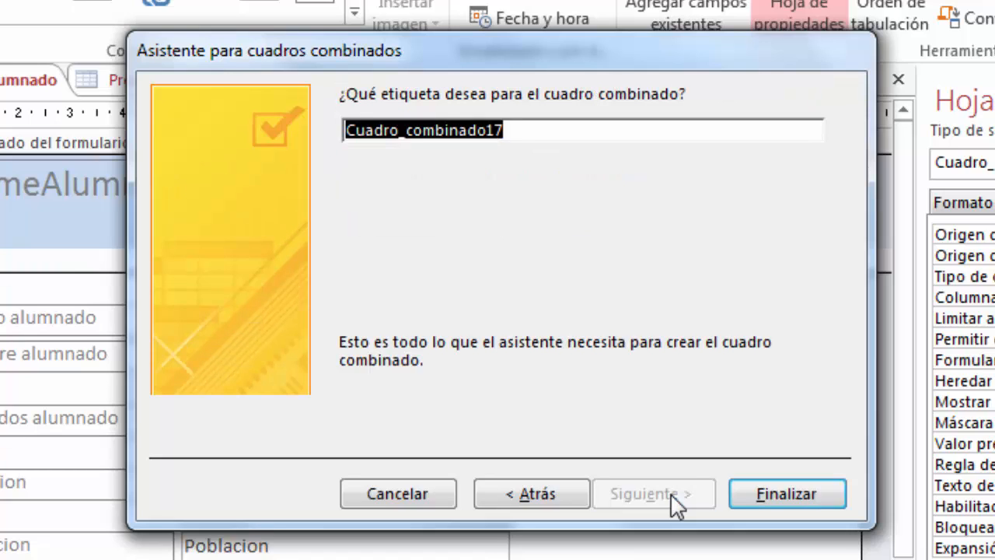
Step: Label the combo box Provincia and finish the wizard
{"action": "type", "text": "Provin"}
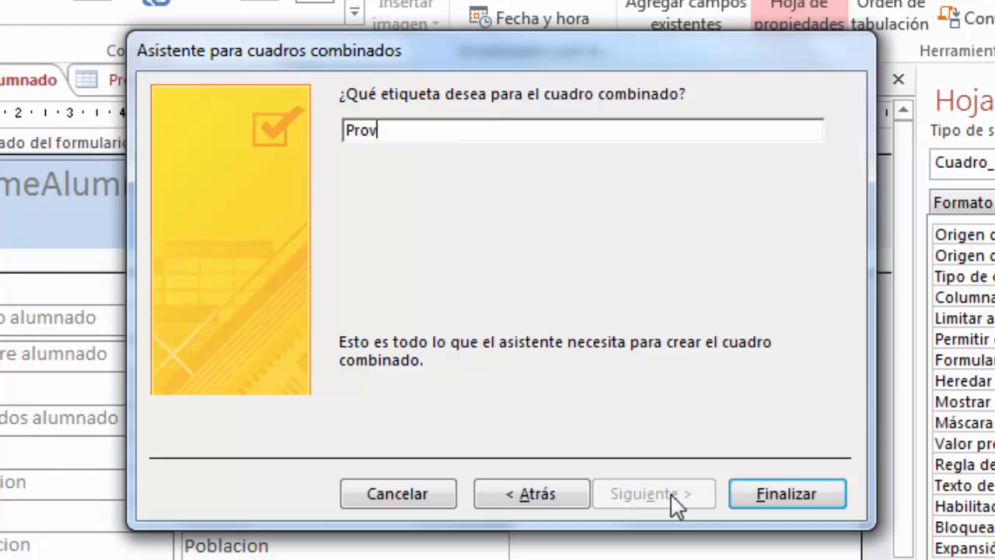
{"action": "type", "text": "cia"}
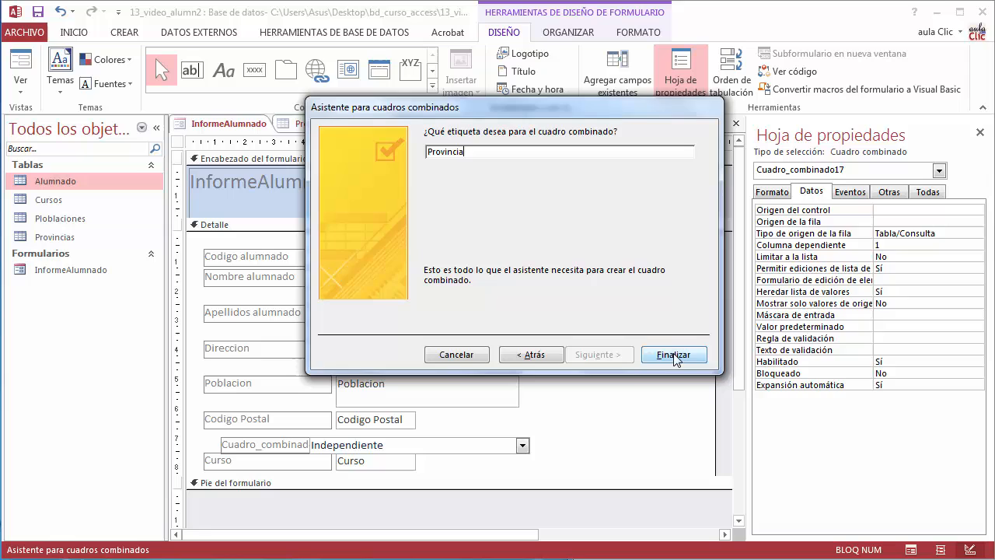
{"action": "left_click", "coordinate": [704, 396]}
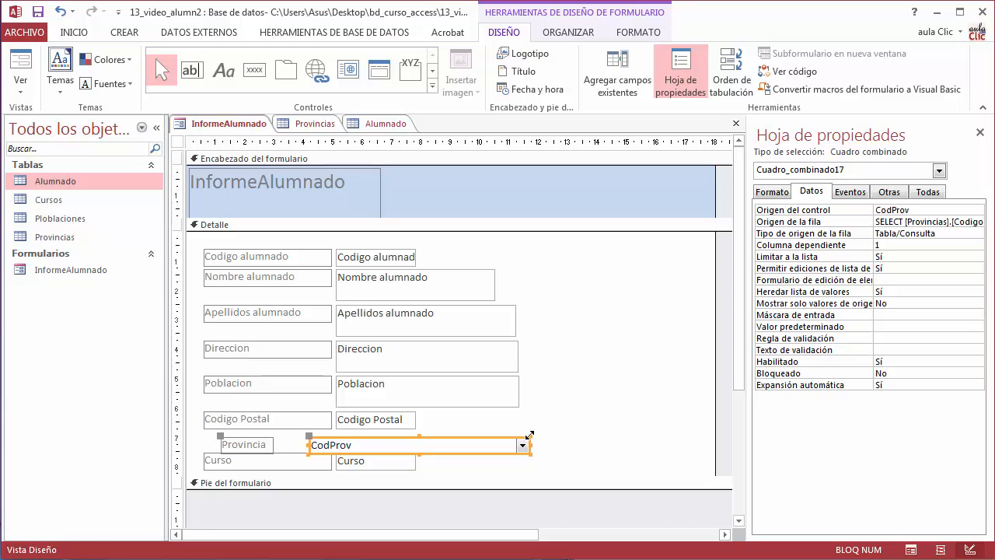
Step: Align the CodProv combo box with the field column between Codigo Postal and Curso, and move its Provincia label into the label column
{"action": "left_click", "coordinate": [528, 443]}
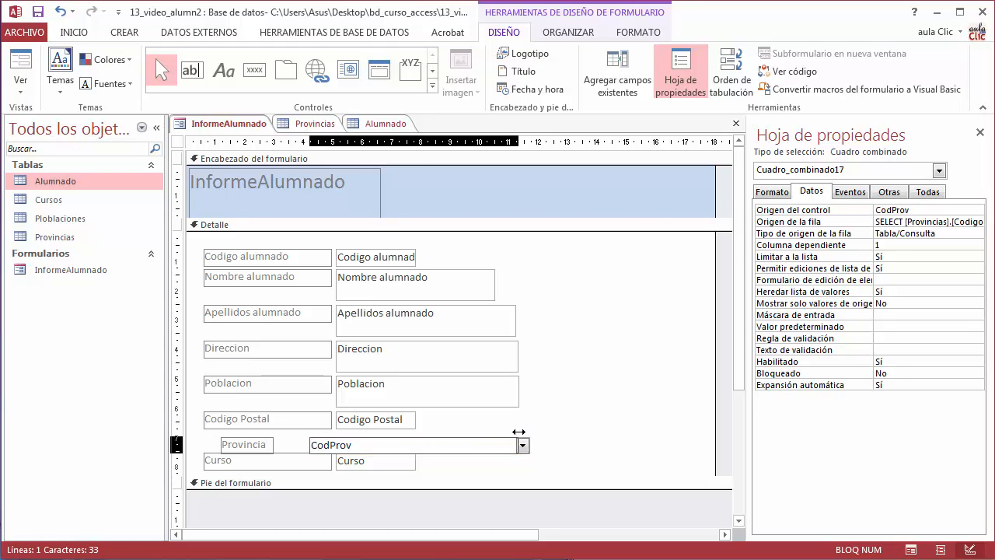
{"action": "left_click", "coordinate": [518, 431]}
{"action": "left_click_drag", "start_coordinate": [517, 439], "coordinate": [536, 437]}
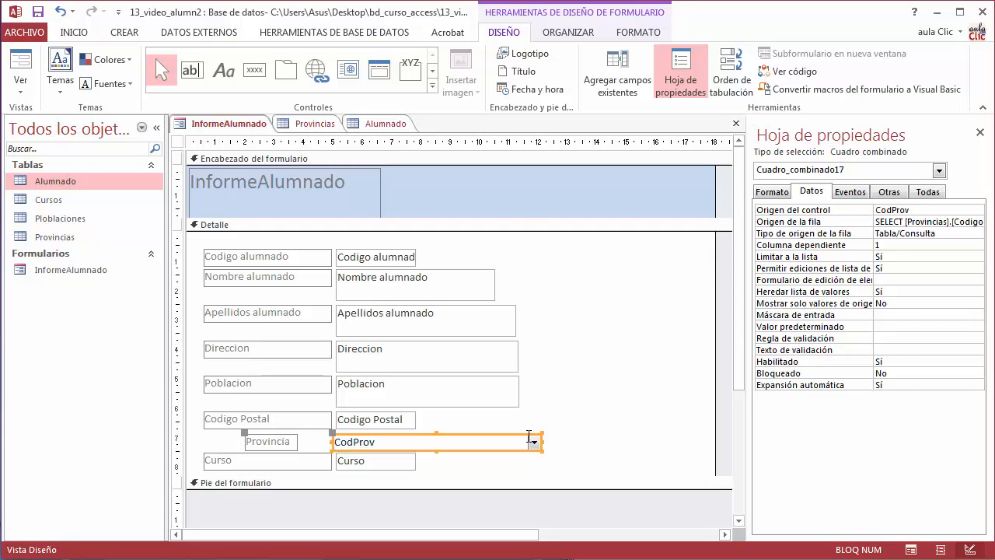
{"action": "left_click", "coordinate": [251, 442]}
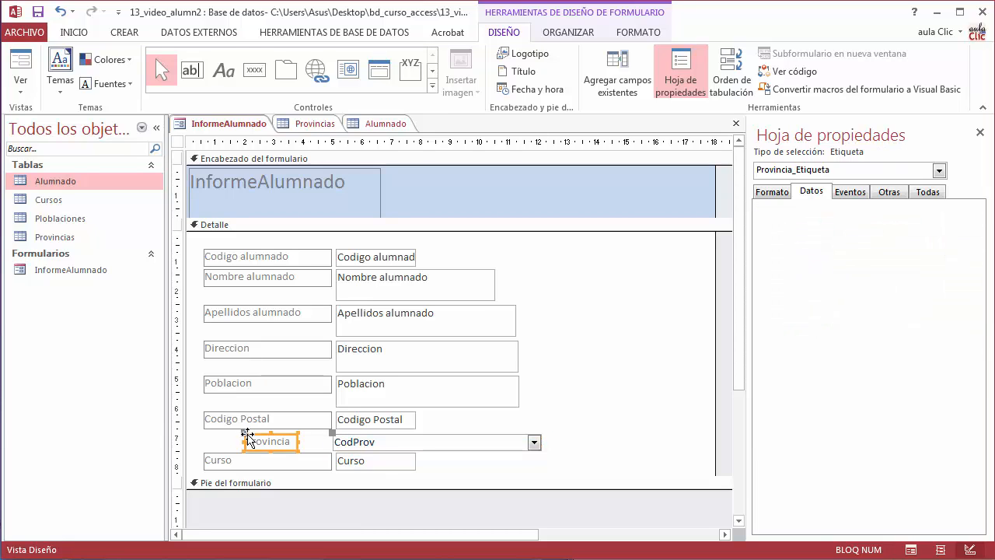
{"action": "left_click_drag", "start_coordinate": [245, 437], "coordinate": [205, 432]}
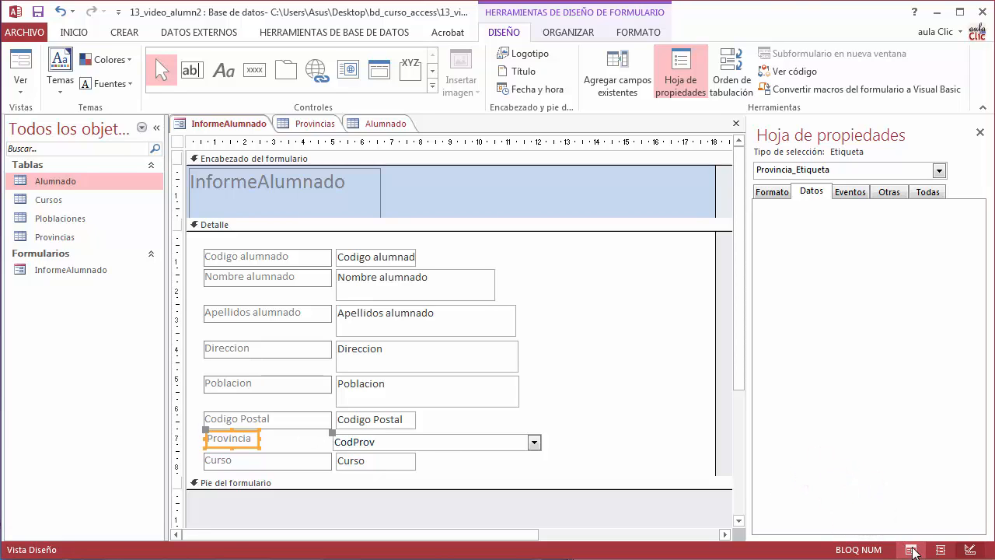
Step: Show InformeAlumnado in Form view and choose Albacete as the Provincia of the first record
{"action": "left_click", "coordinate": [911, 550]}
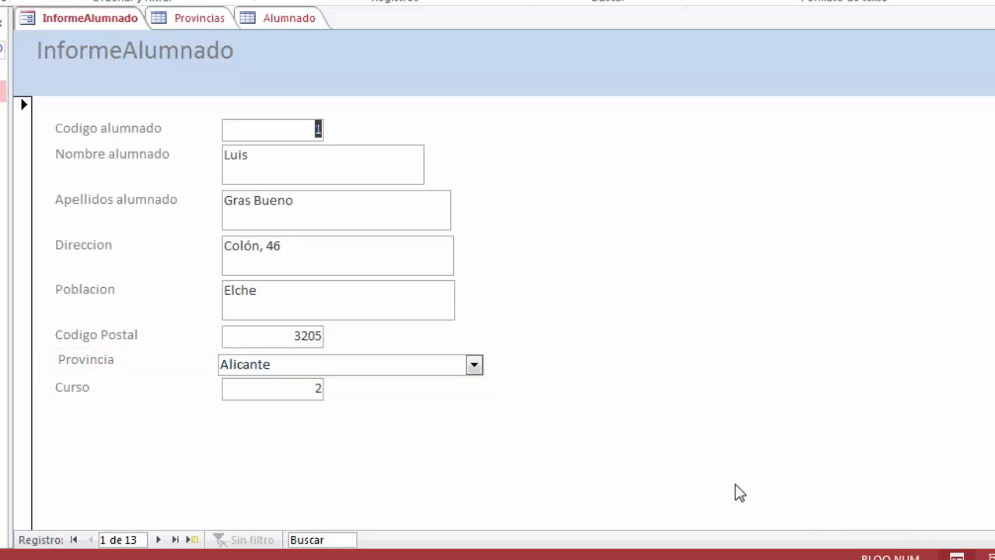
{"action": "left_click", "coordinate": [474, 366]}
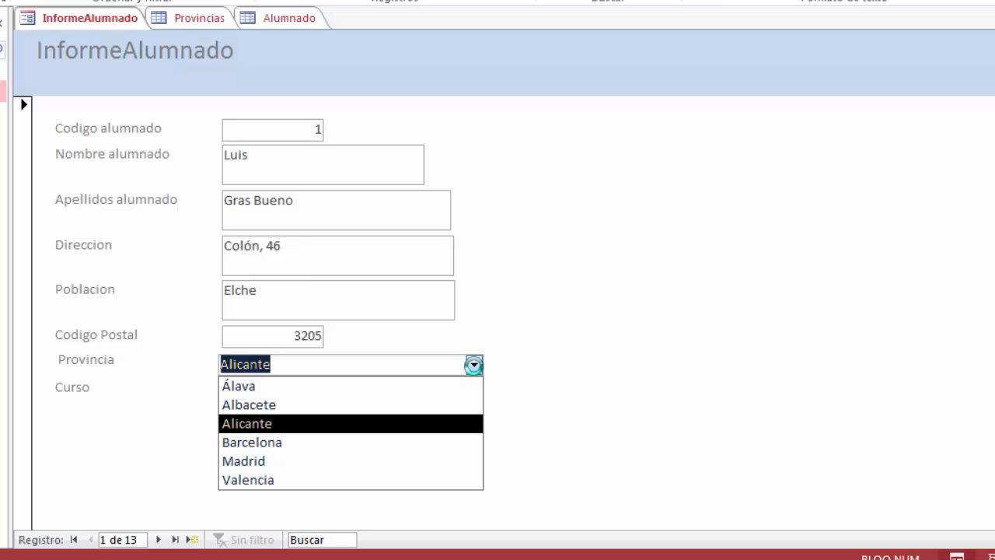
{"action": "left_click", "coordinate": [459, 405]}
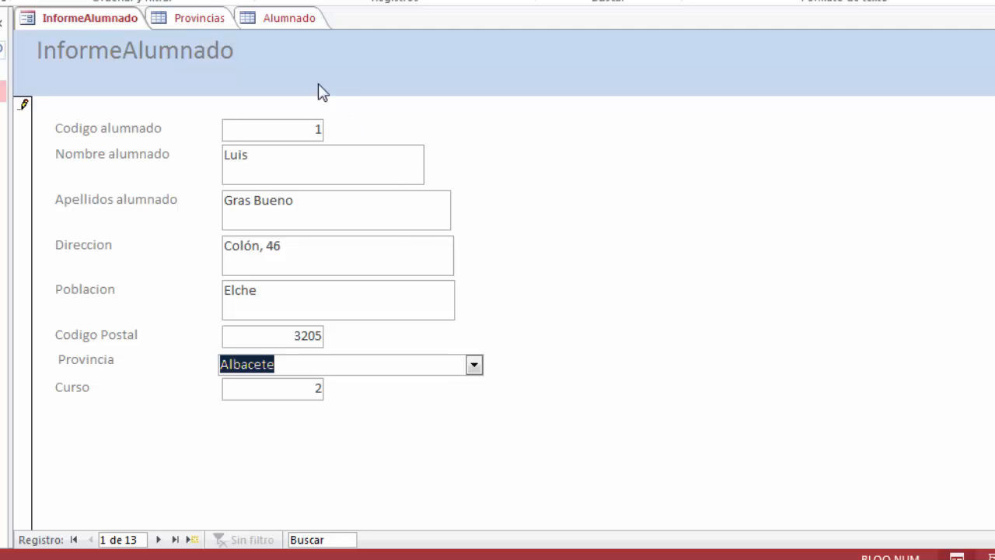
Step: Compare the province codes in the Provincias table with the first student's CodProv in the Alumnado table, and return to the form
{"action": "left_click", "coordinate": [191, 22]}
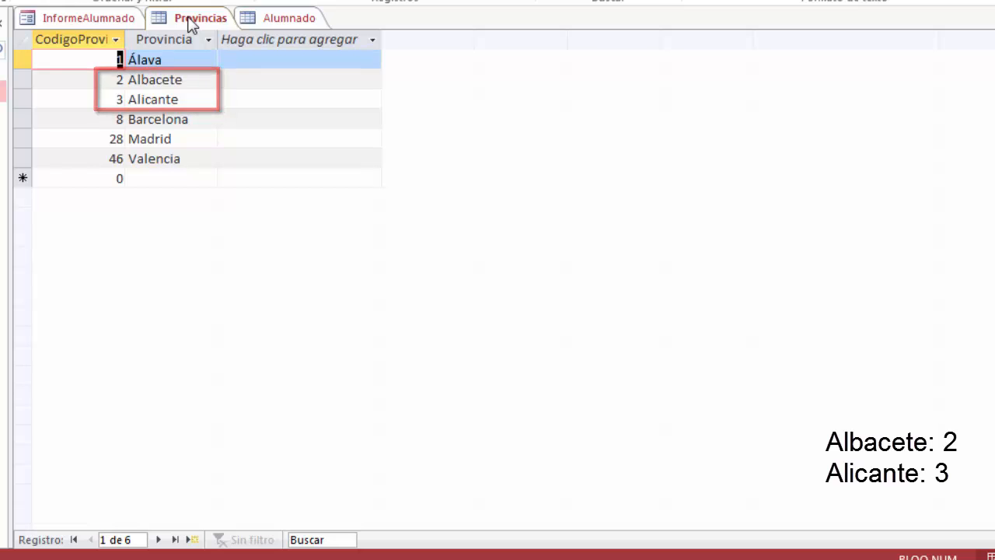
{"action": "left_click", "coordinate": [287, 19]}
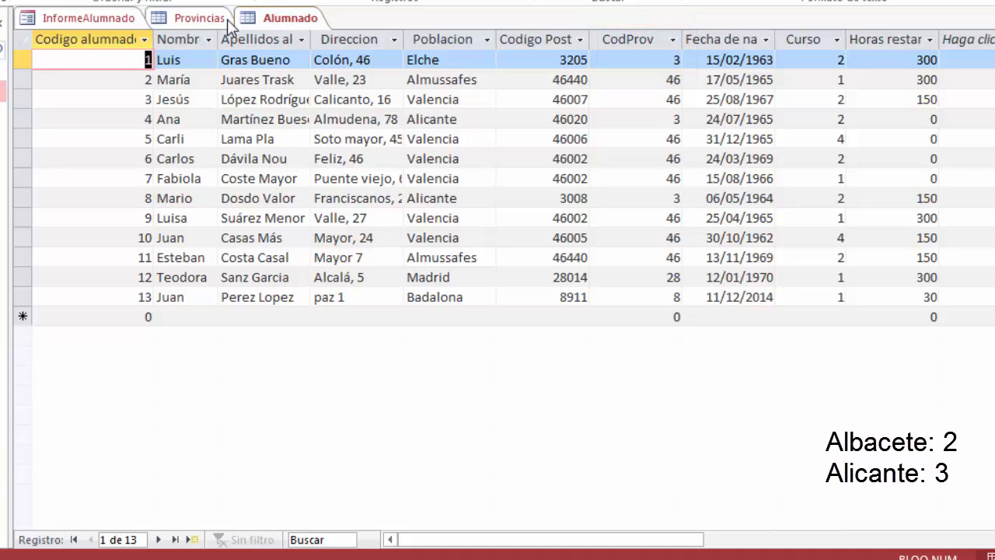
{"action": "left_click", "coordinate": [99, 21]}
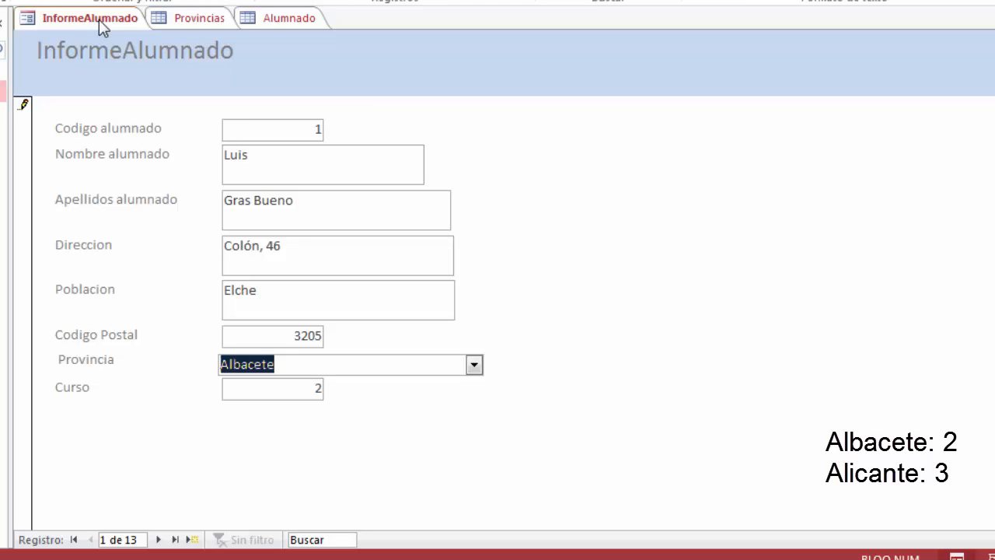
Step: Save the form record with Albacete and check the student's CodProv in the Alumnado table
{"action": "left_click", "coordinate": [24, 111]}
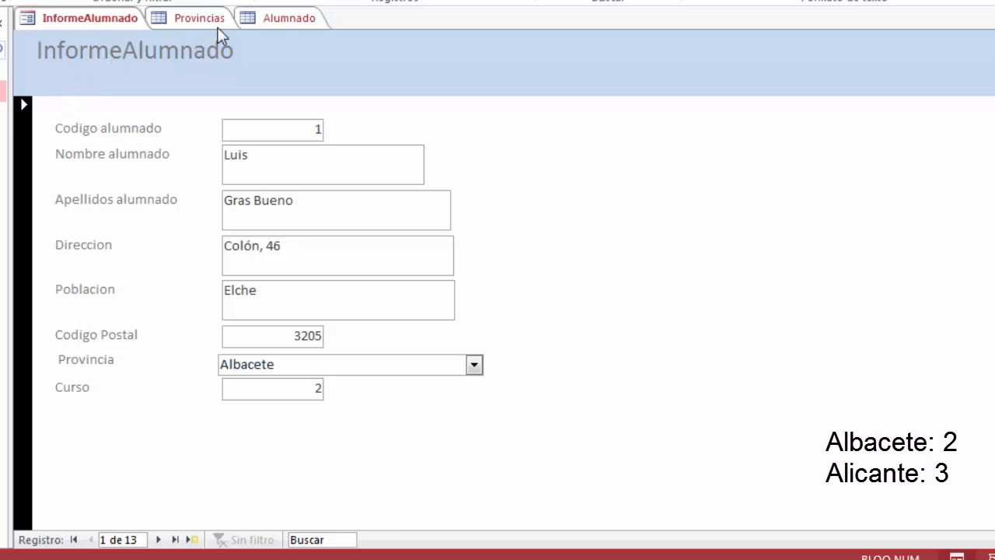
{"action": "left_click", "coordinate": [282, 21]}
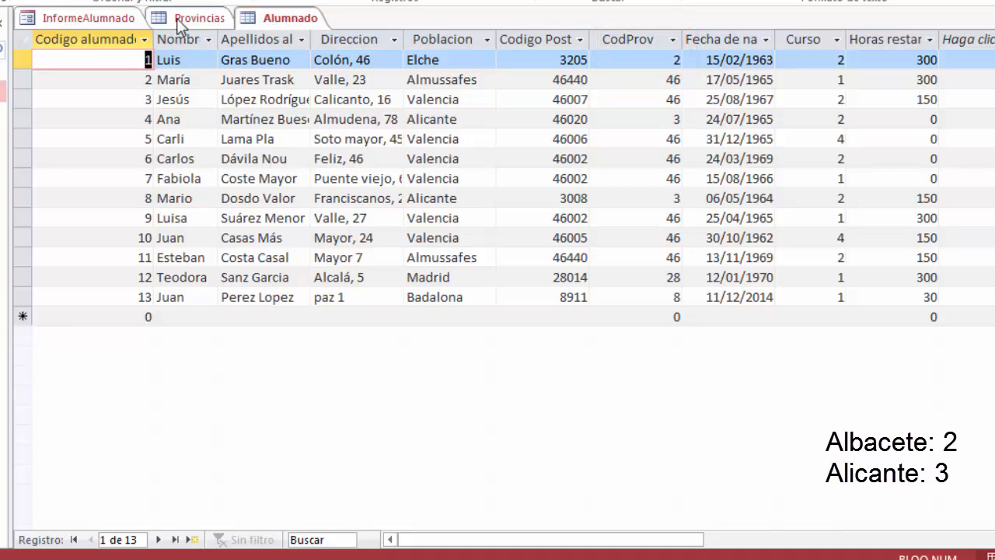
{"action": "left_click", "coordinate": [104, 21]}
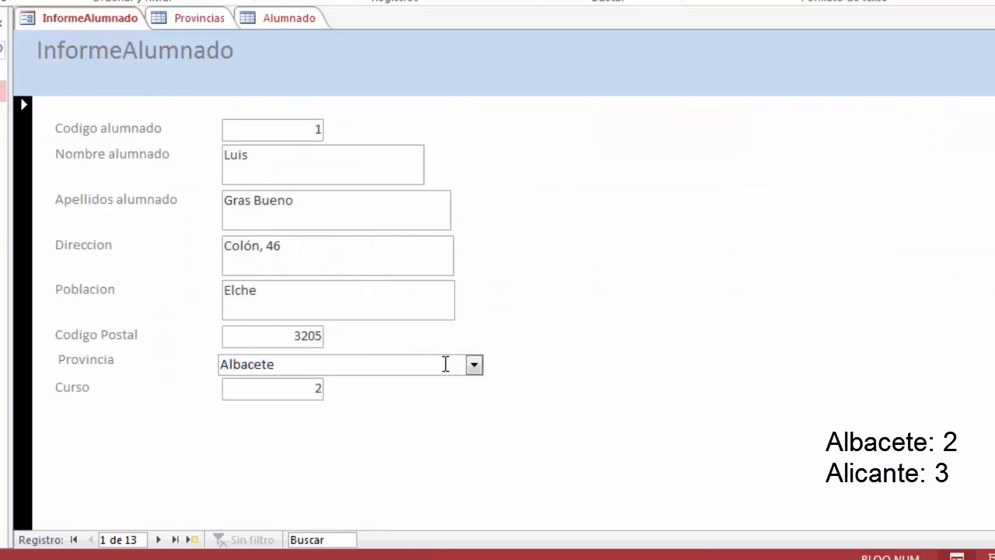
Step: Set the first record's Provincia back to Alicante, save the record and check its CodProv in the Alumnado table
{"action": "left_click", "coordinate": [473, 365]}
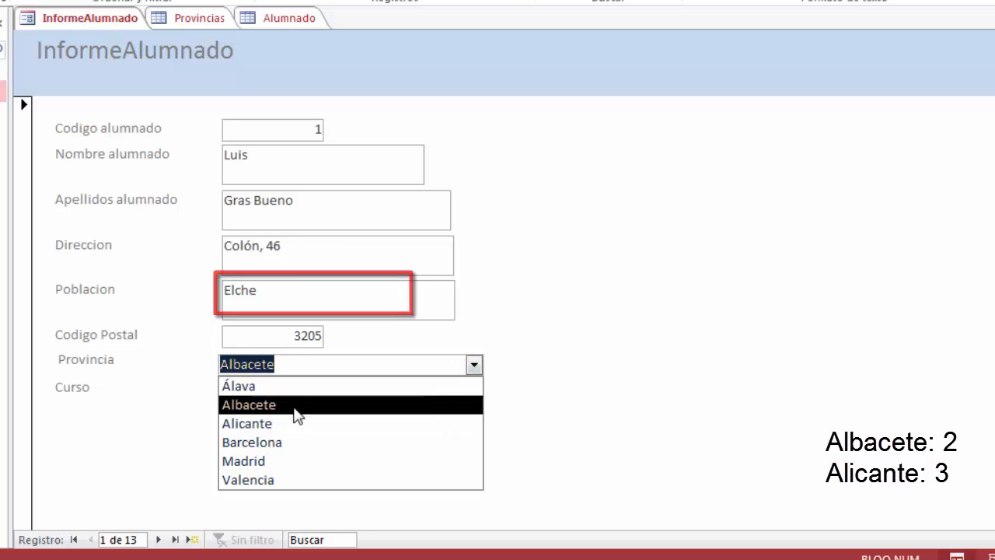
{"action": "left_click", "coordinate": [269, 424]}
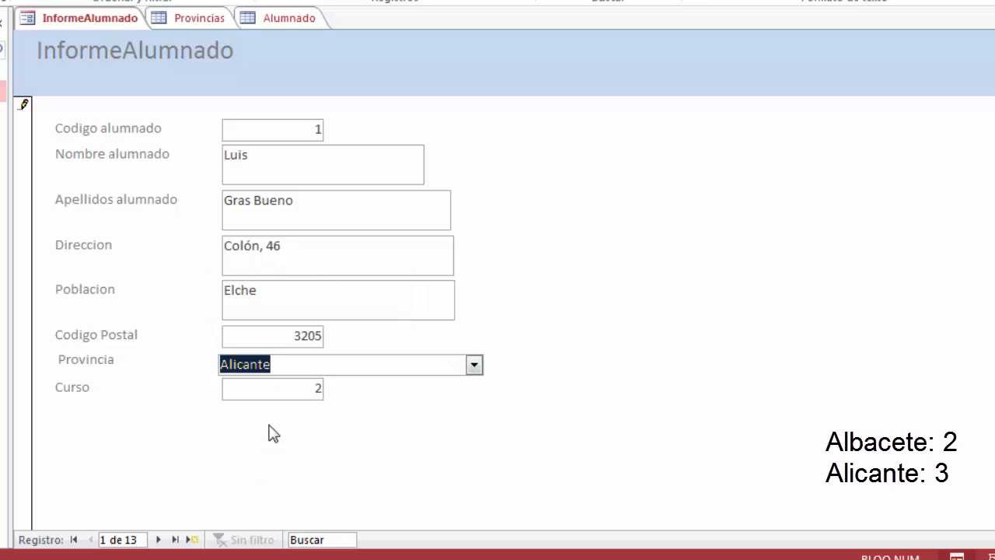
{"action": "left_click", "coordinate": [25, 113]}
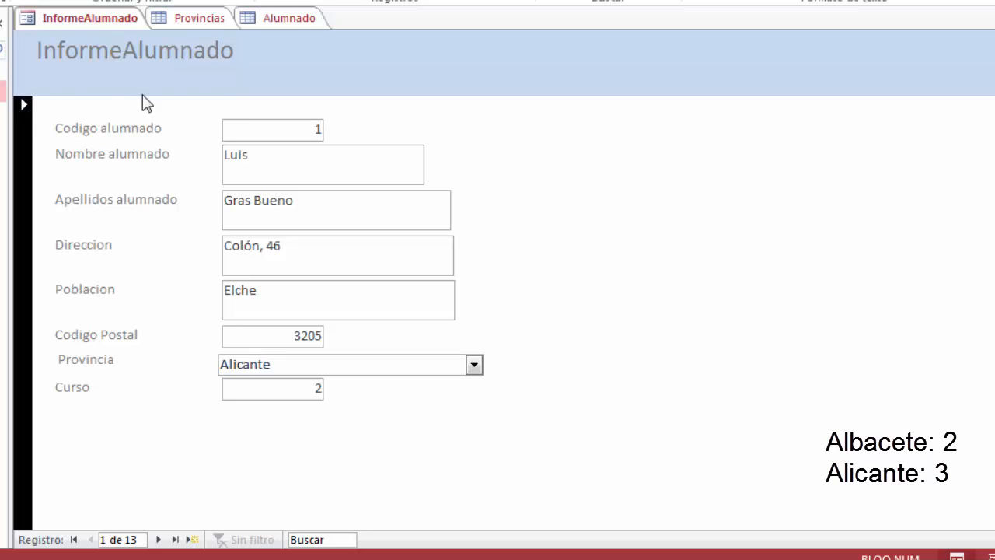
{"action": "left_click", "coordinate": [287, 22]}
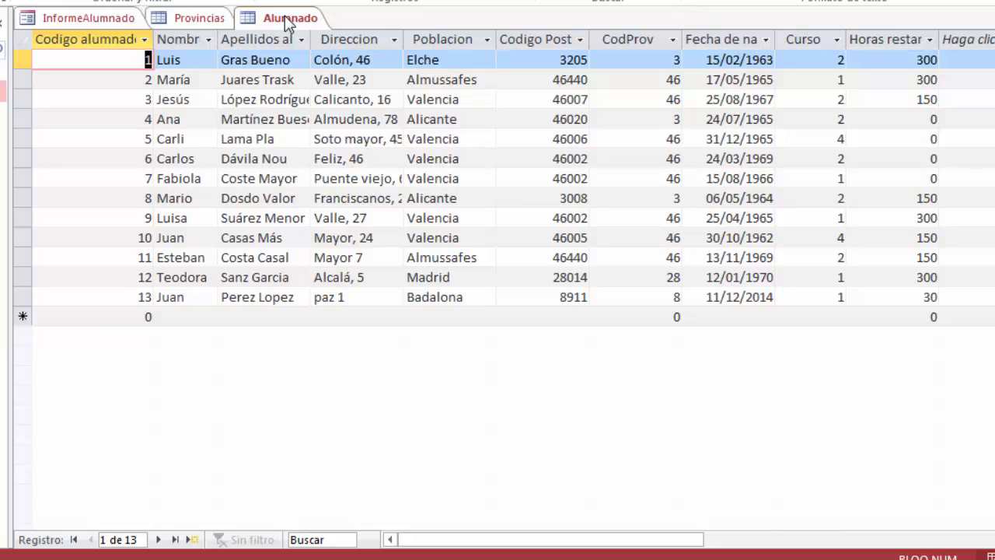
{"action": "left_click", "coordinate": [90, 20]}
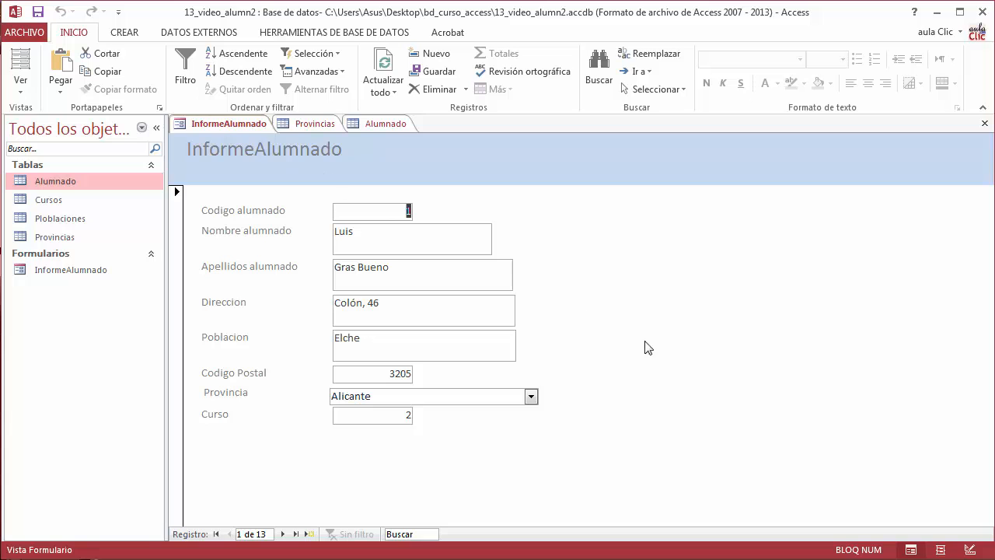
Step: Return InformeAlumnado to Design view and display the Formato properties of the CodProv combo box
{"action": "left_click", "coordinate": [969, 549]}
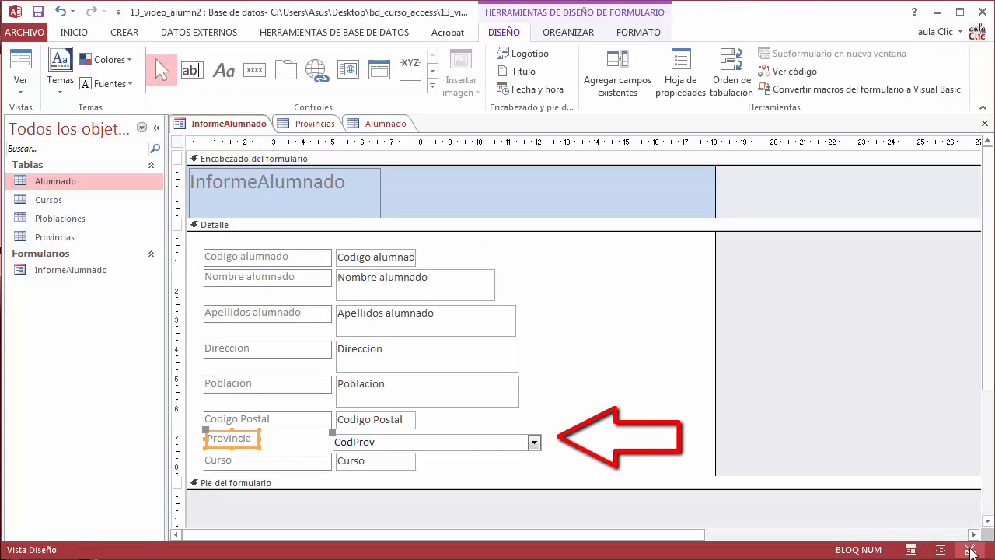
{"action": "left_click", "coordinate": [534, 444]}
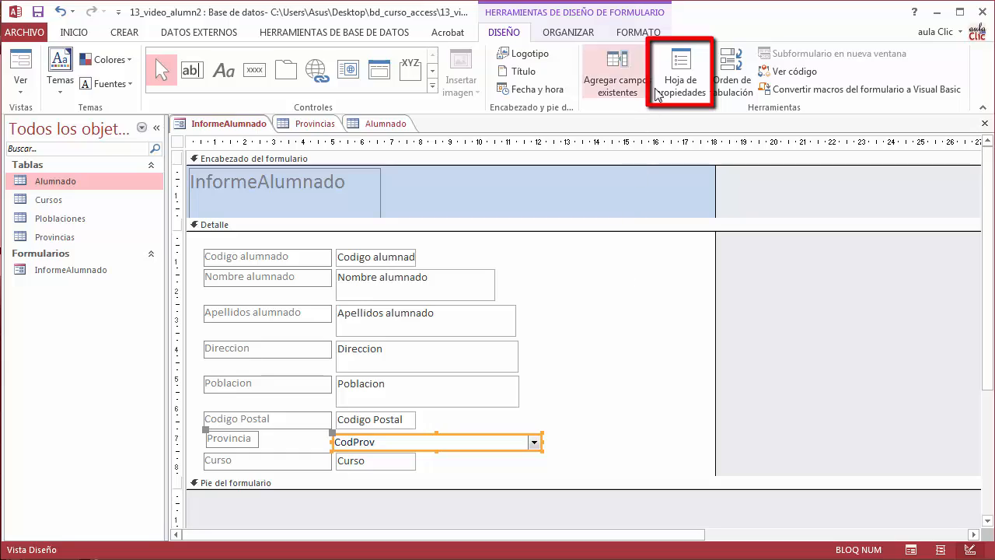
{"action": "left_click", "coordinate": [679, 77]}
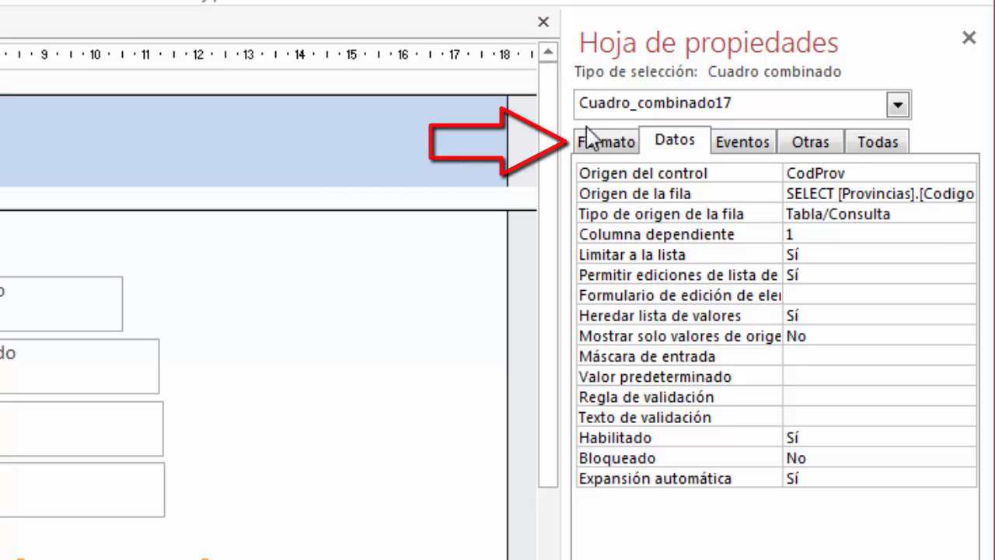
{"action": "left_click", "coordinate": [602, 145]}
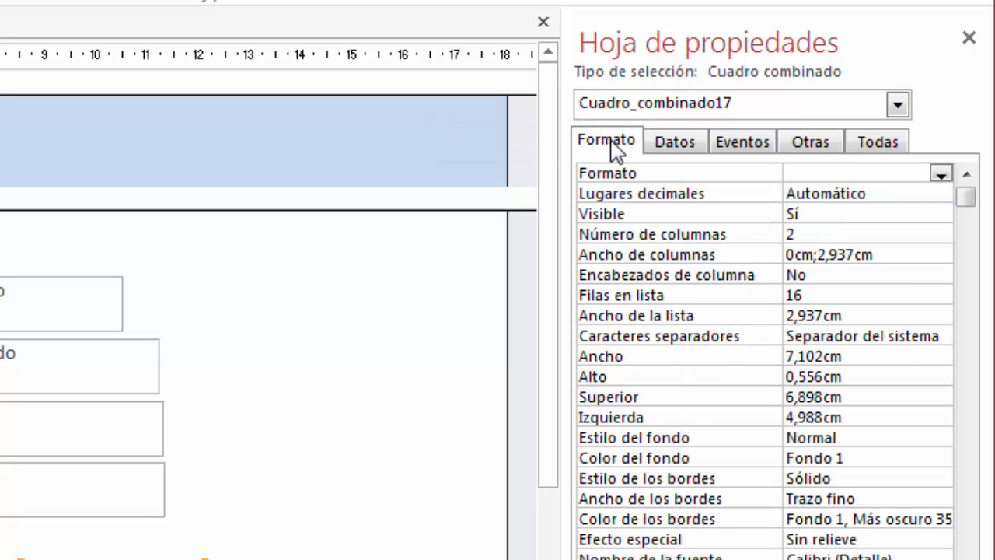